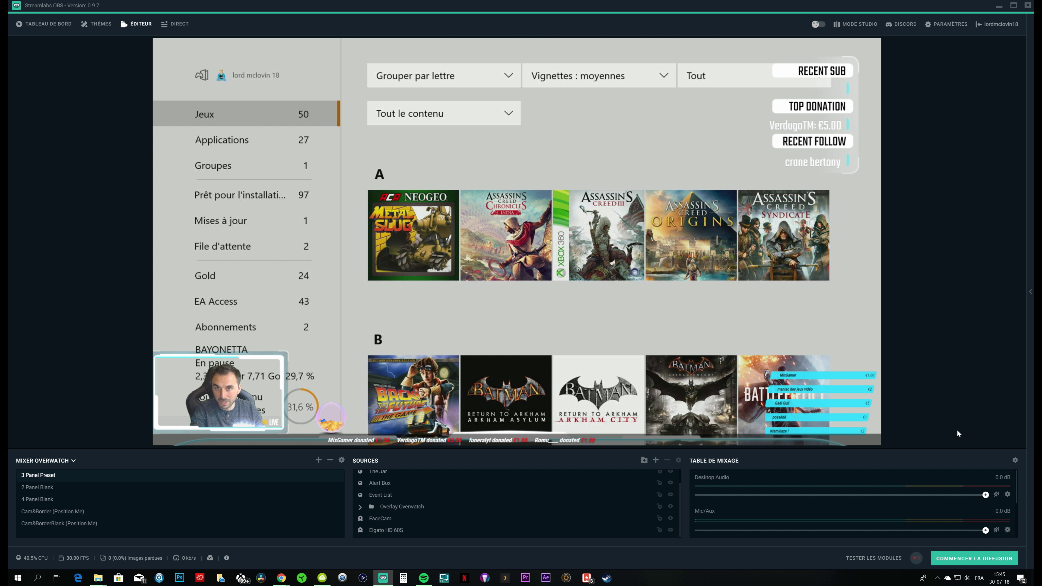
Step: Open the settings, view the stream service configuration, and set the output mode to Avancé
{"action": "left_click", "coordinate": [945, 25]}
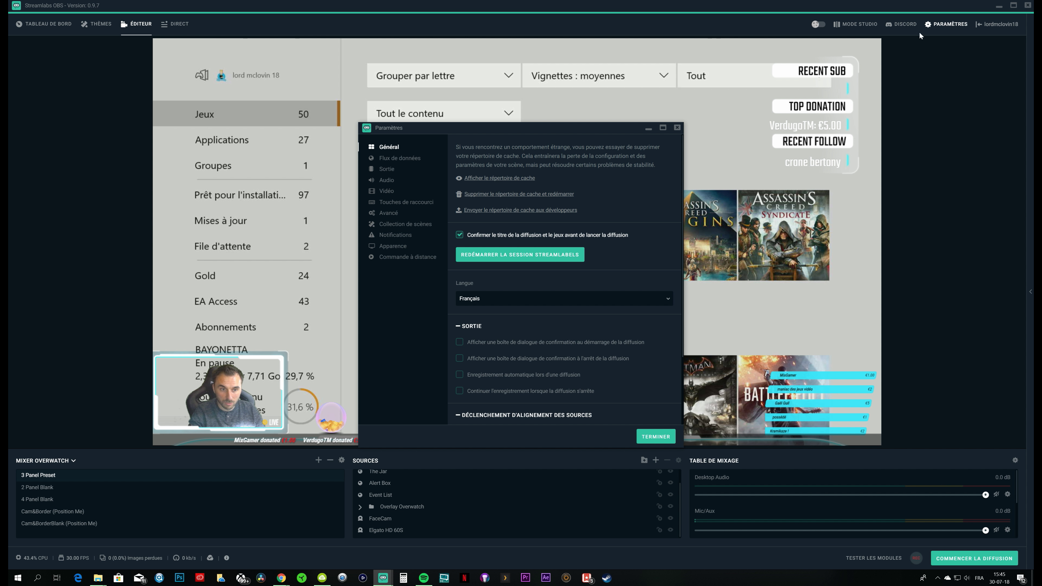
{"action": "left_click", "coordinate": [406, 158]}
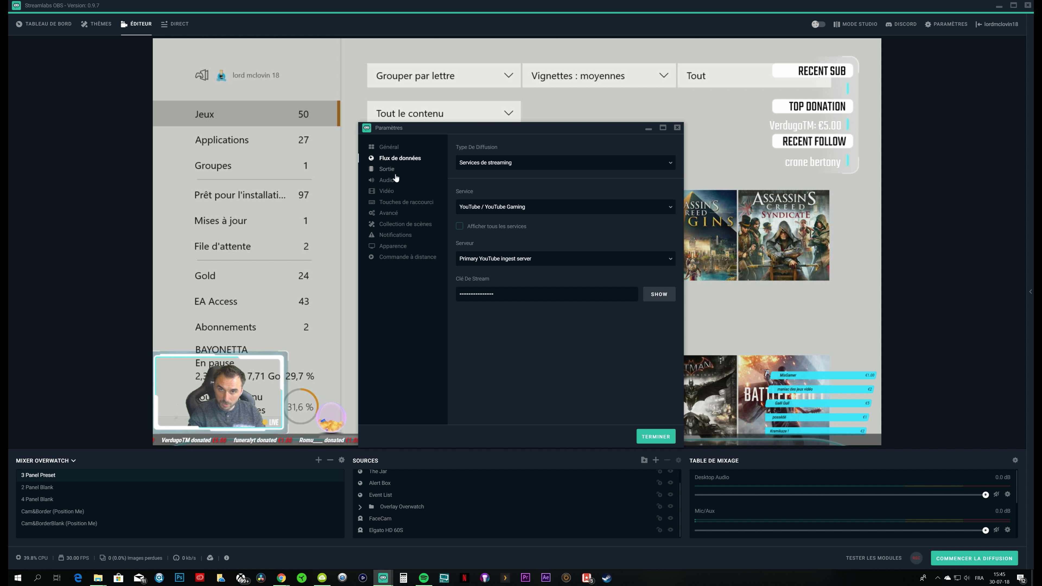
{"action": "left_click", "coordinate": [406, 169]}
{"action": "left_click", "coordinate": [476, 164]}
{"action": "left_click", "coordinate": [471, 193]}
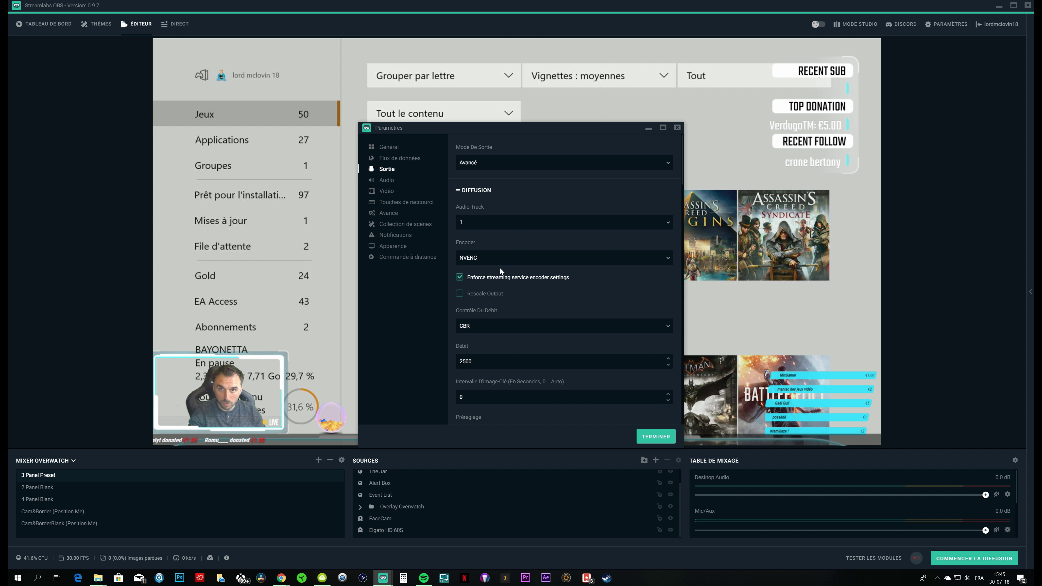
Step: Examine the streaming encoder settings and the recording path, file format, audio track and encoder options
{"action": "scroll", "coordinate": [494, 261], "scroll_direction": "down", "scroll_amount": 5}
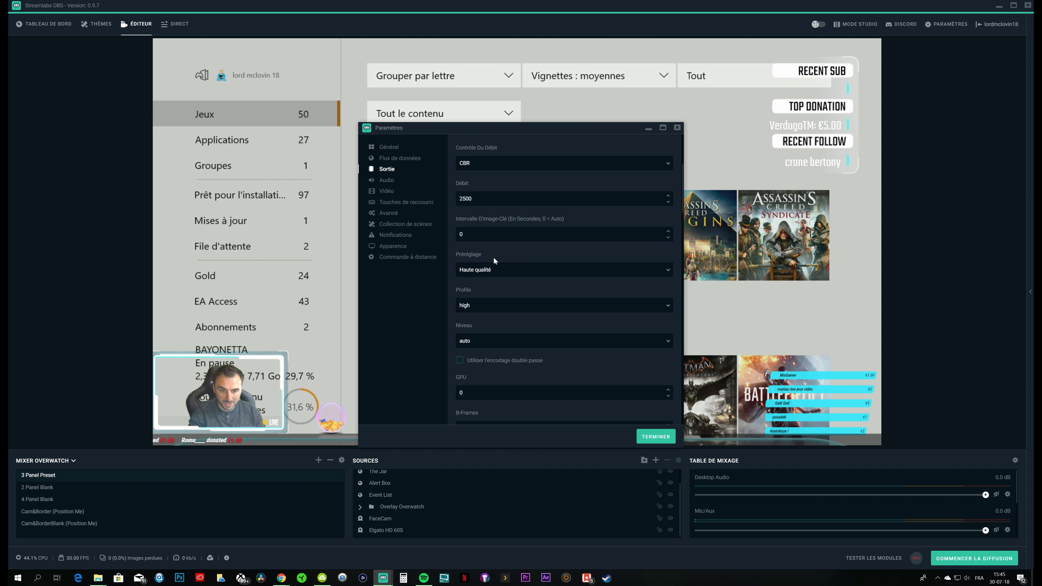
{"action": "scroll", "coordinate": [483, 272], "scroll_direction": "up", "scroll_amount": 3}
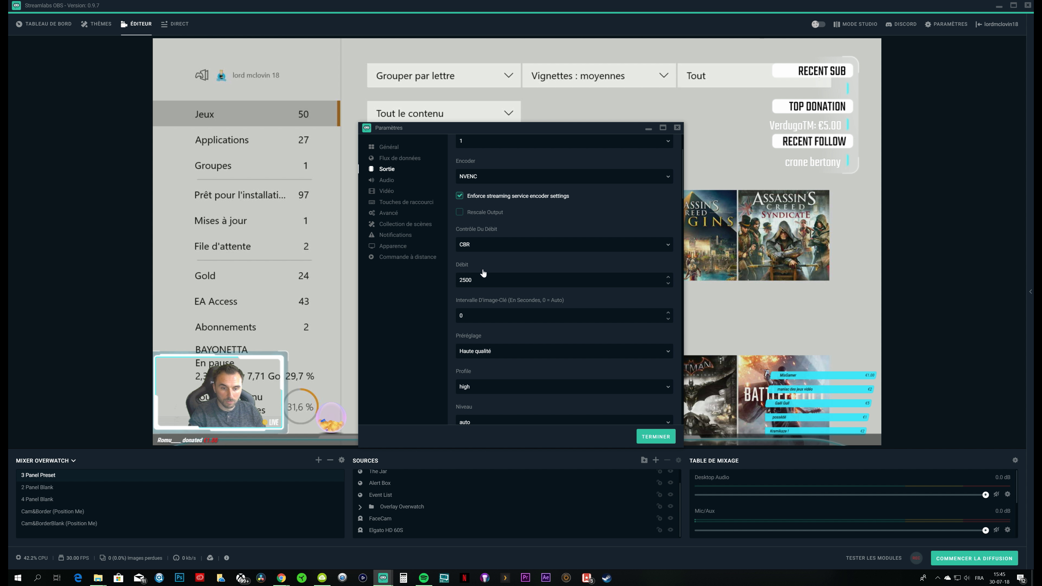
{"action": "scroll", "coordinate": [476, 263], "scroll_direction": "down", "scroll_amount": 3}
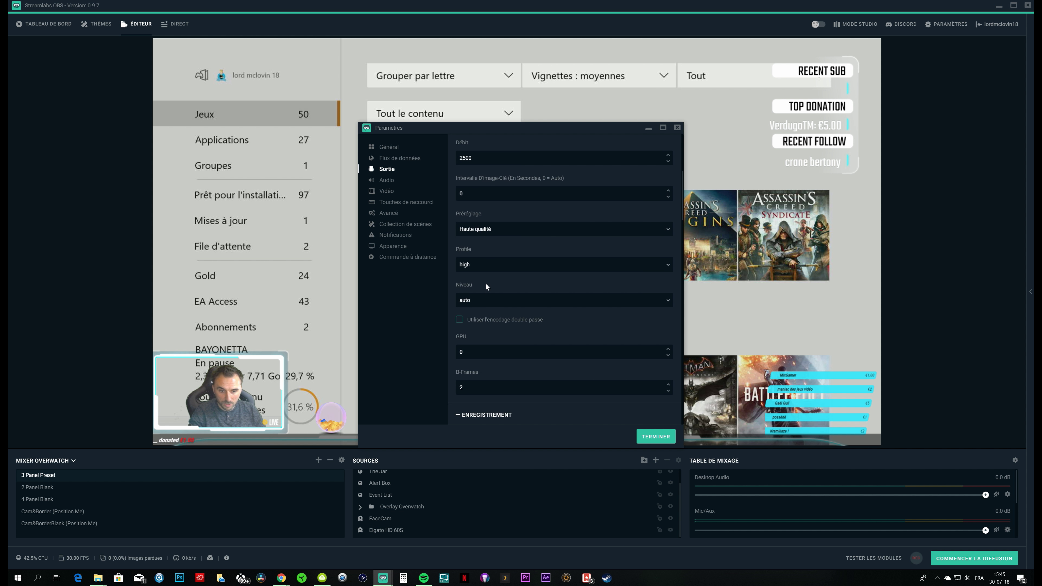
{"action": "scroll", "coordinate": [485, 284], "scroll_direction": "down", "scroll_amount": 2}
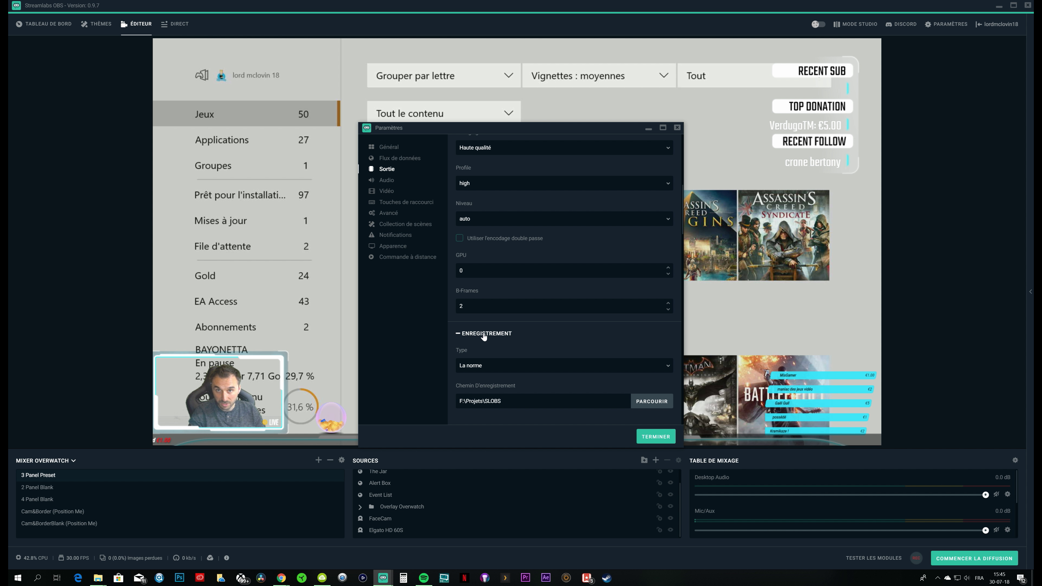
{"action": "scroll", "coordinate": [482, 328], "scroll_direction": "down", "scroll_amount": 3}
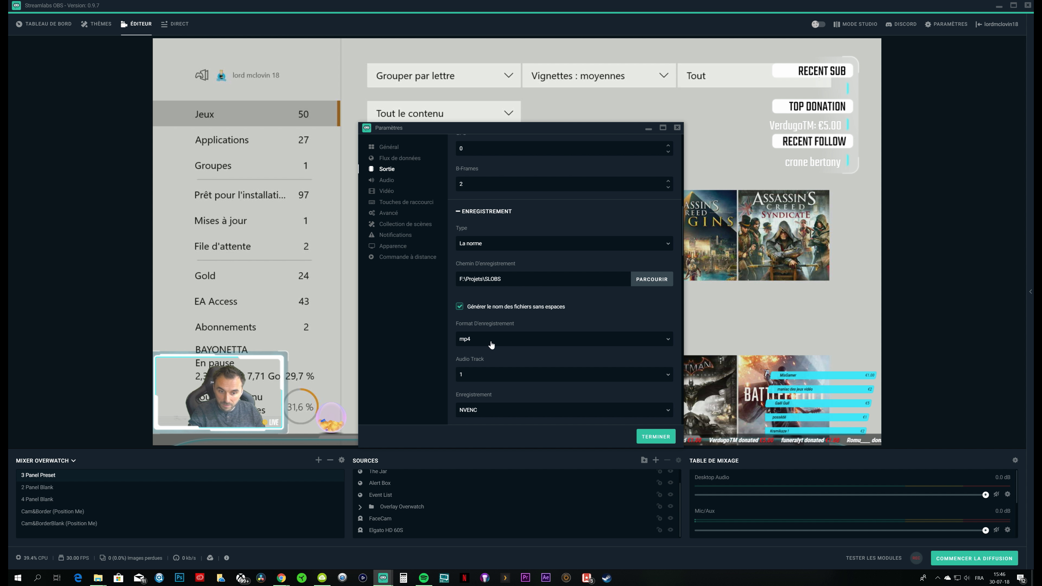
{"action": "scroll", "coordinate": [528, 332], "scroll_direction": "down", "scroll_amount": 1}
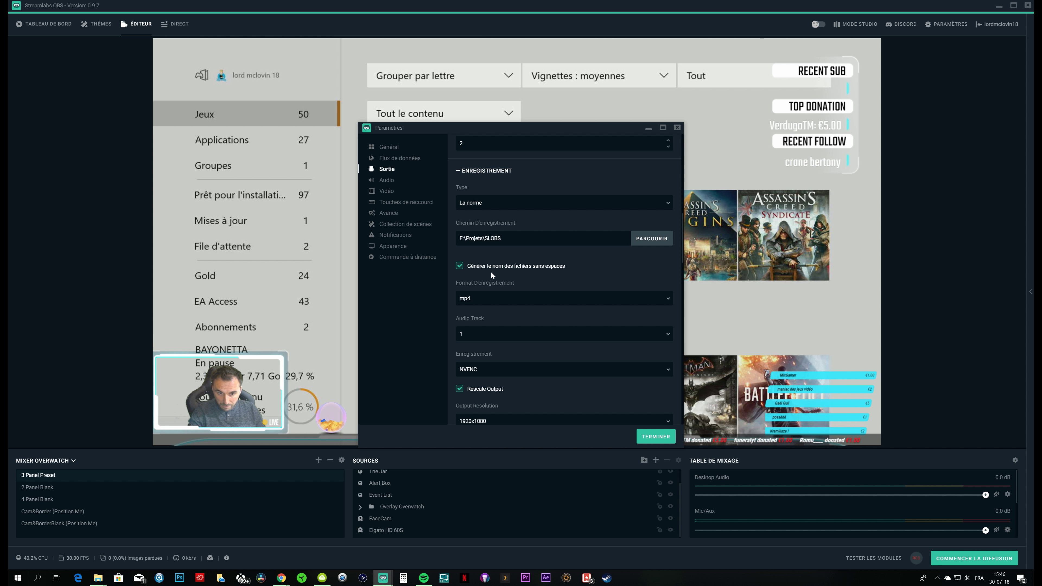
{"action": "scroll", "coordinate": [488, 288], "scroll_direction": "down", "scroll_amount": 1}
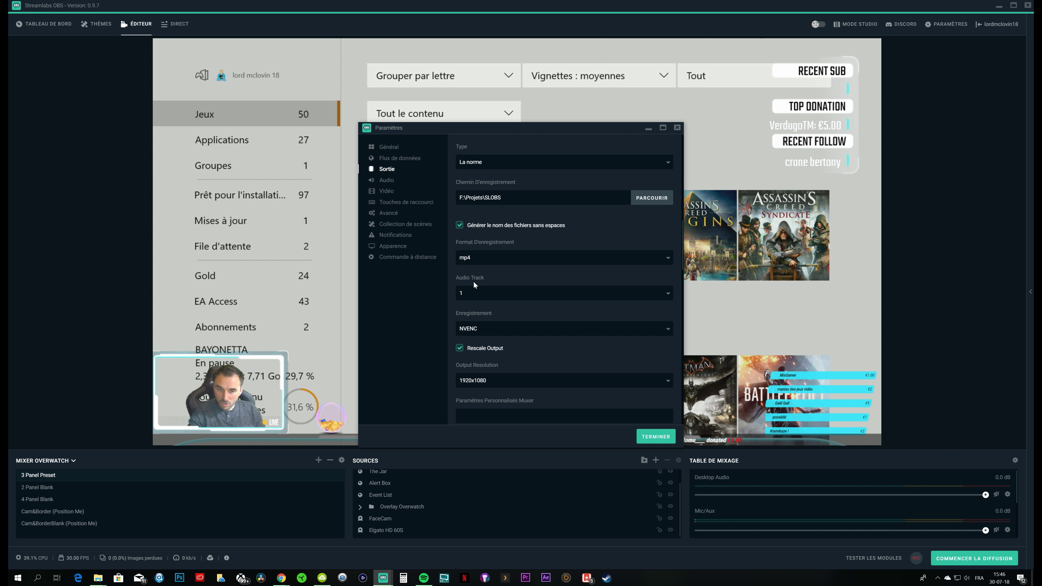
{"action": "scroll", "coordinate": [483, 316], "scroll_direction": "down", "scroll_amount": 1}
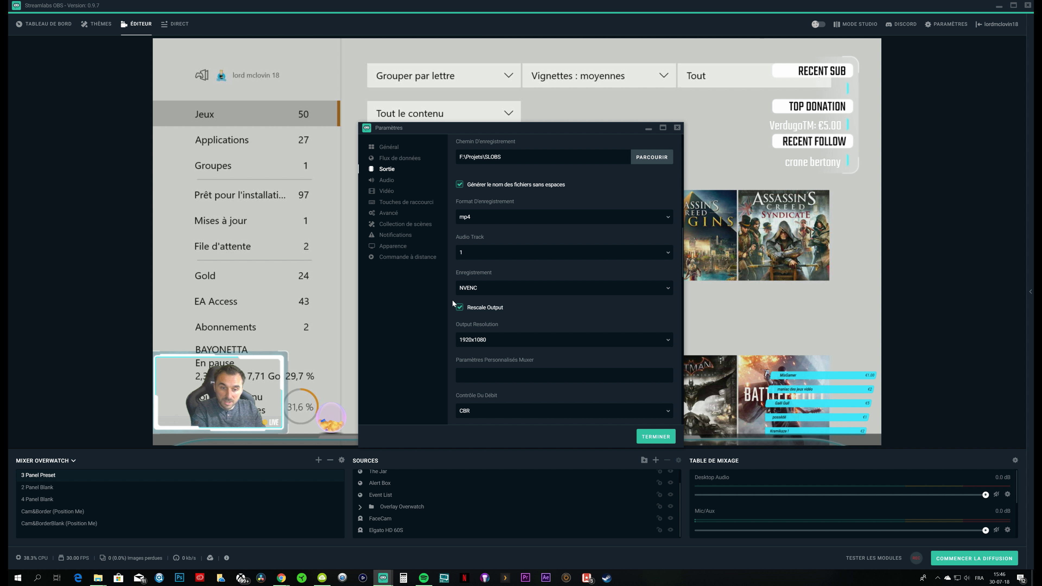
Step: Select NVENC as the recording encoder and check the available resolutions for the rescaled recording output
{"action": "left_click", "coordinate": [534, 288]}
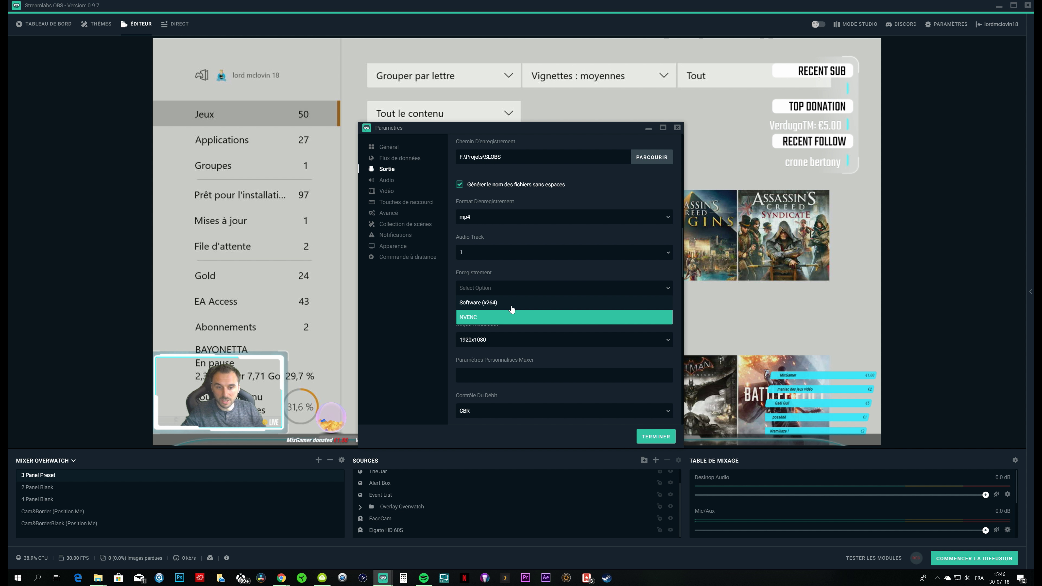
{"action": "left_click", "coordinate": [476, 317]}
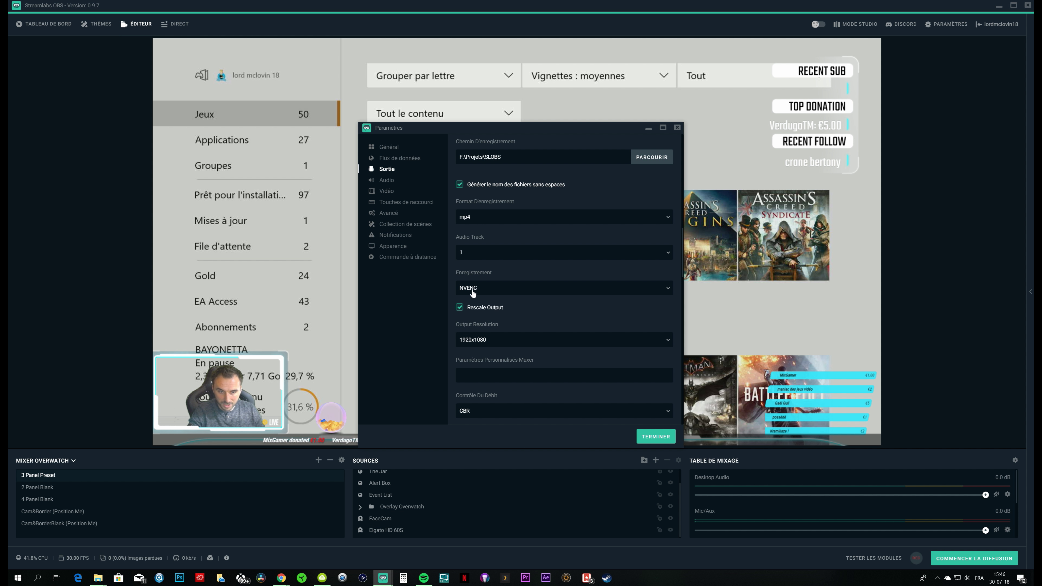
{"action": "scroll", "coordinate": [500, 315], "scroll_direction": "down", "scroll_amount": 1}
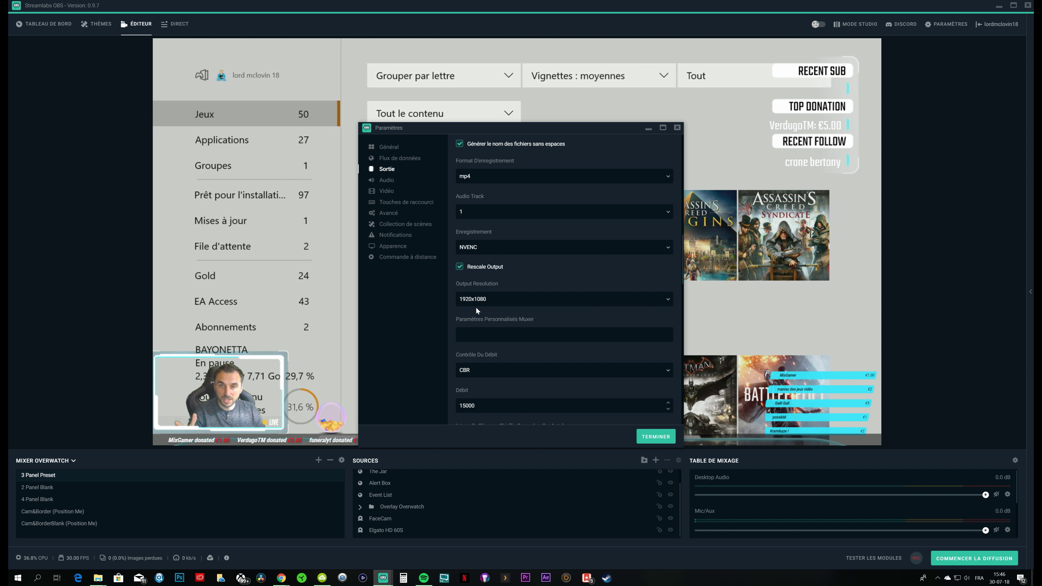
{"action": "left_click", "coordinate": [496, 300]}
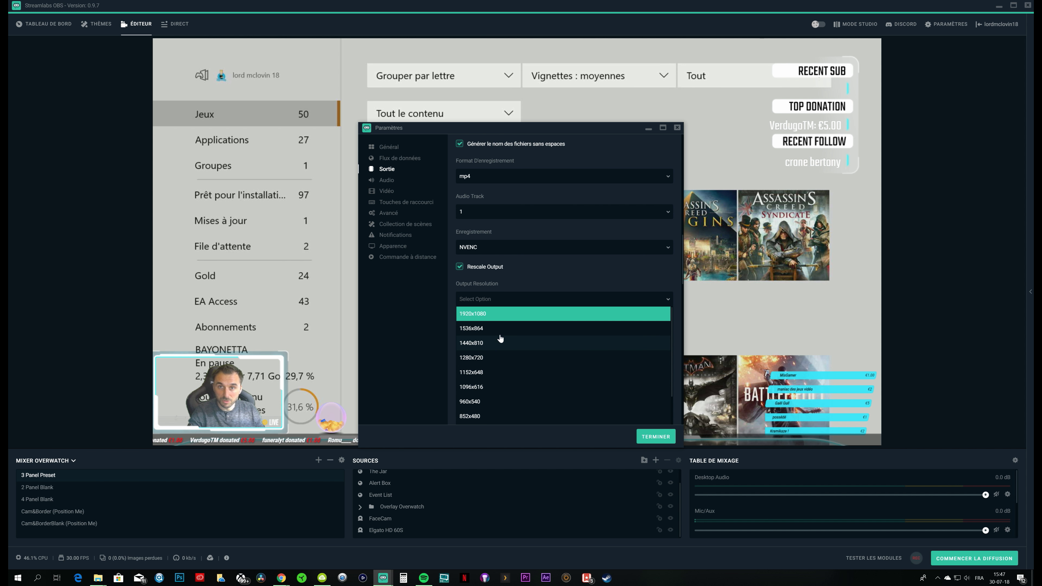
{"action": "left_click", "coordinate": [539, 279]}
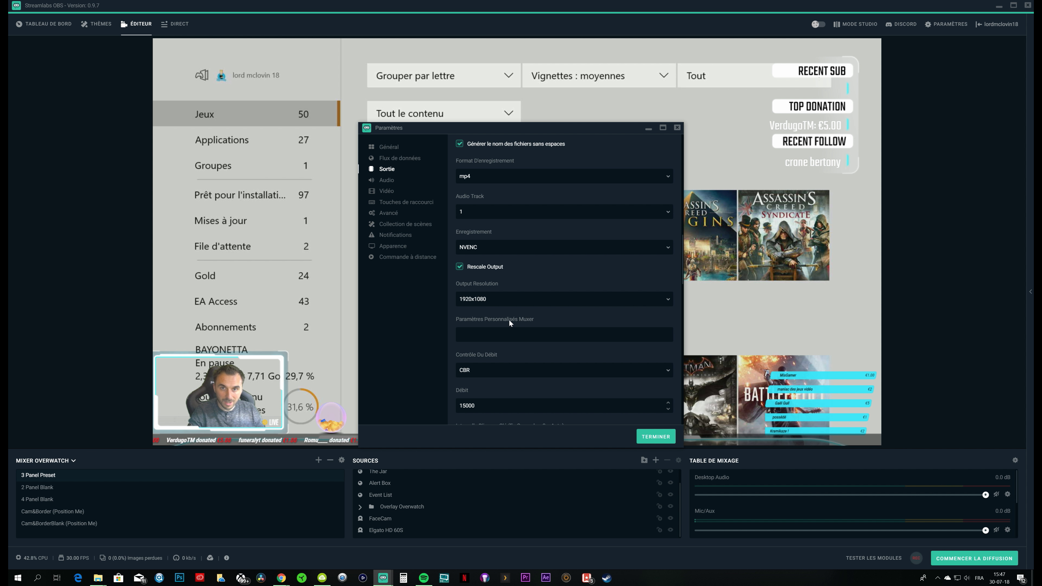
Step: Examine the recording rate control, bitrate, keyframe interval, preset, profile and two-pass encoding, plus the audio track settings
{"action": "scroll", "coordinate": [508, 331], "scroll_direction": "down", "scroll_amount": 1}
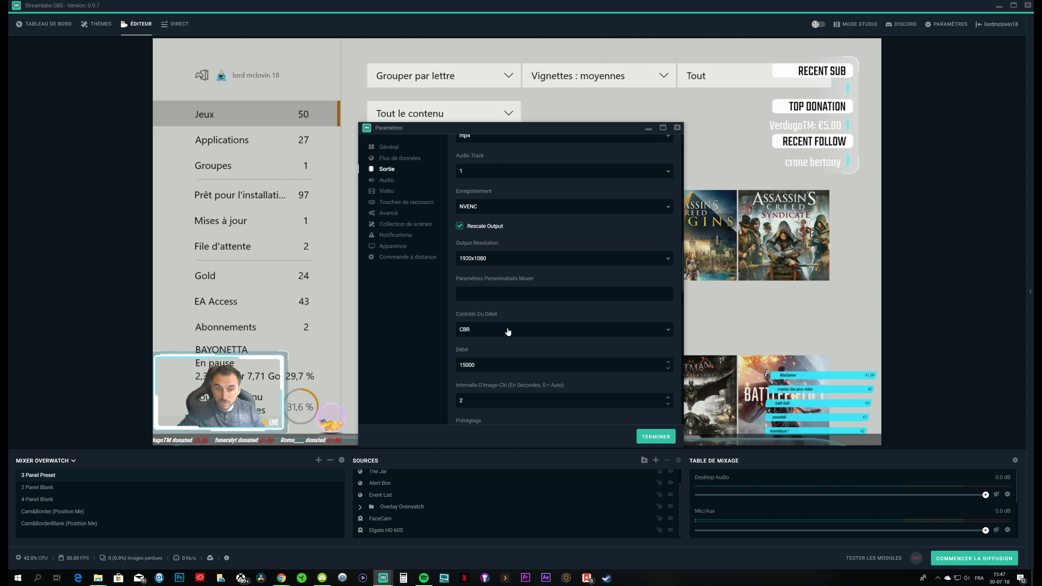
{"action": "scroll", "coordinate": [496, 334], "scroll_direction": "down", "scroll_amount": 2}
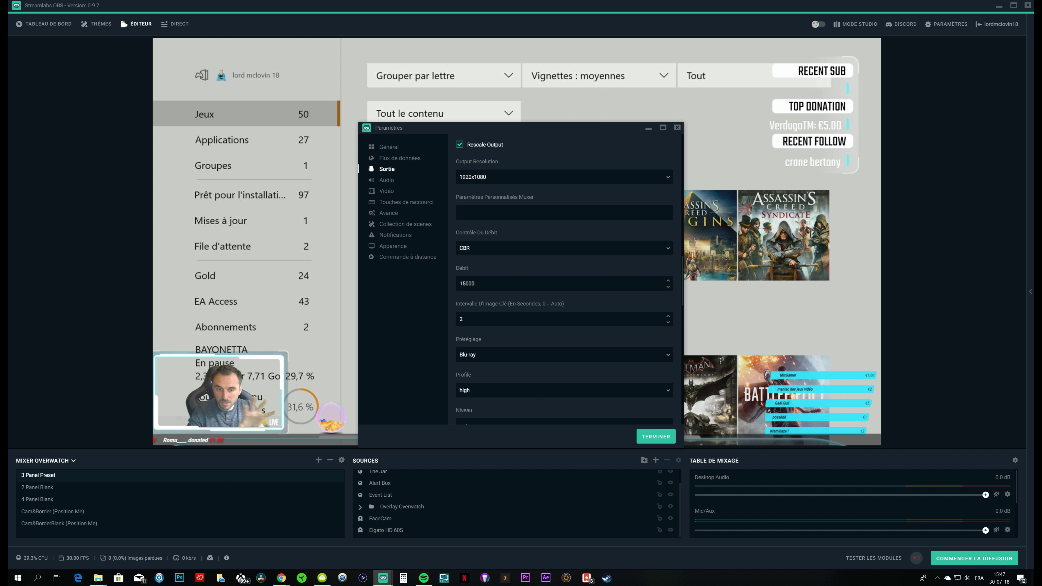
{"action": "scroll", "coordinate": [482, 330], "scroll_direction": "down", "scroll_amount": 2}
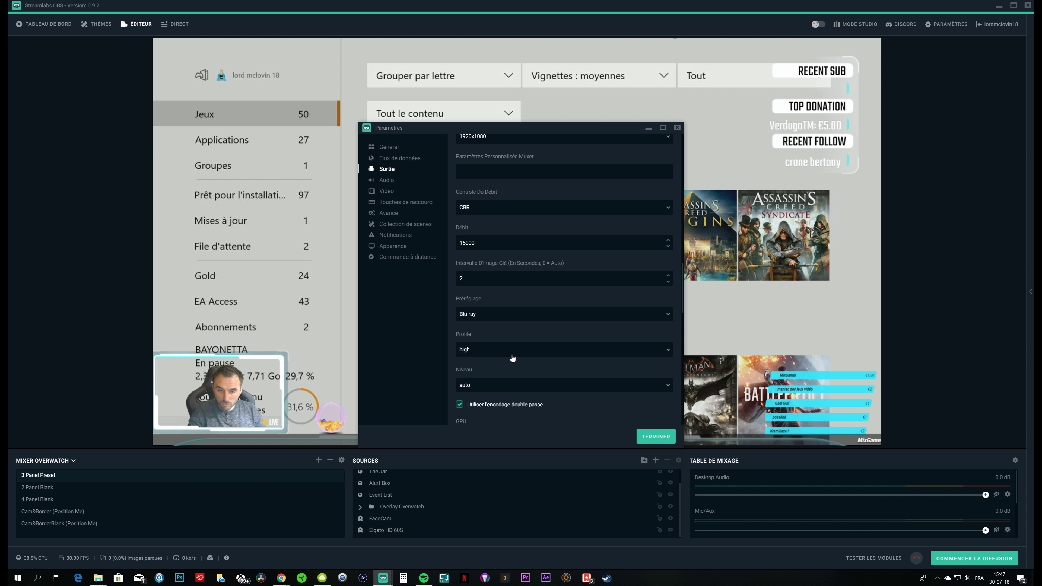
{"action": "scroll", "coordinate": [512, 357], "scroll_direction": "down", "scroll_amount": 1}
{"action": "scroll", "coordinate": [476, 343], "scroll_direction": "down", "scroll_amount": 1}
{"action": "scroll", "coordinate": [476, 343], "scroll_direction": "down", "scroll_amount": 1}
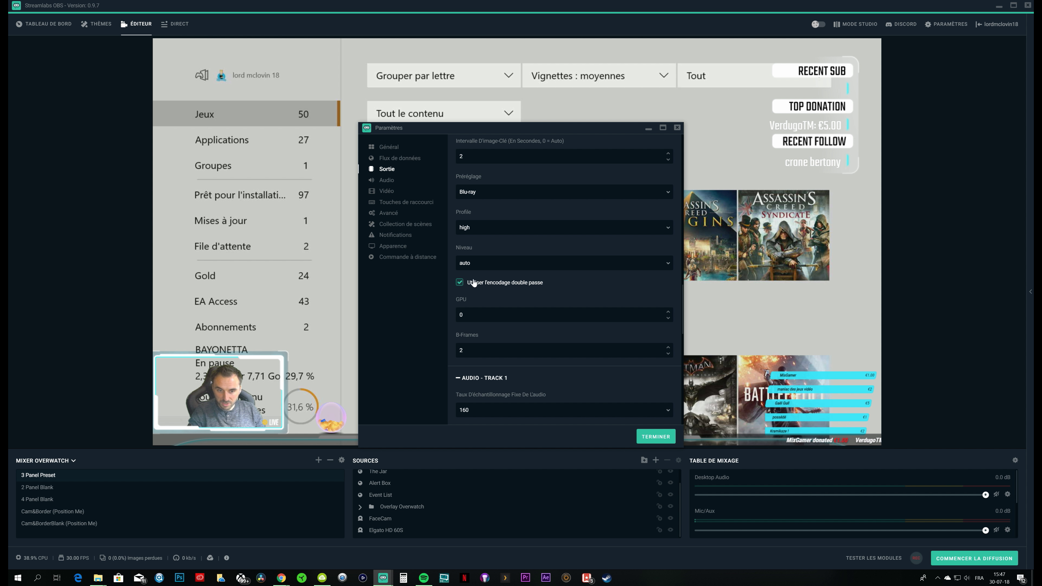
{"action": "scroll", "coordinate": [480, 312], "scroll_direction": "down", "scroll_amount": 1}
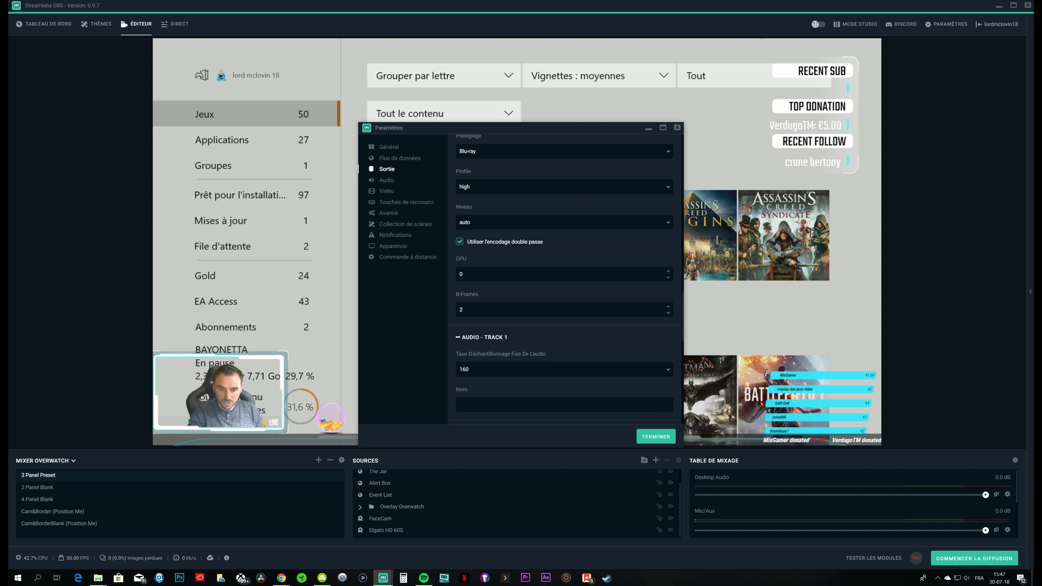
{"action": "scroll", "coordinate": [476, 317], "scroll_direction": "down", "scroll_amount": 6}
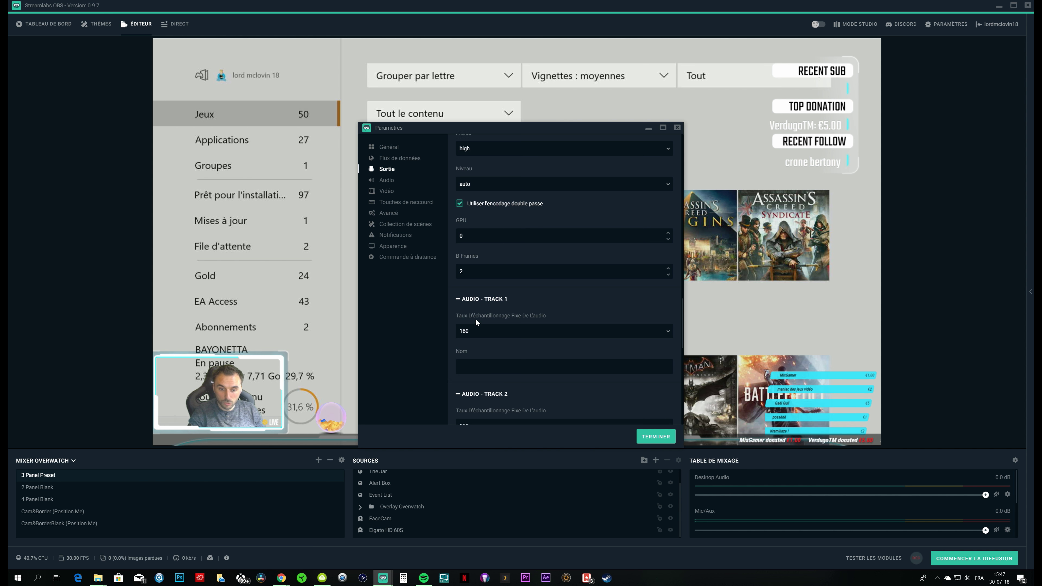
{"action": "scroll", "coordinate": [480, 326], "scroll_direction": "down", "scroll_amount": 3}
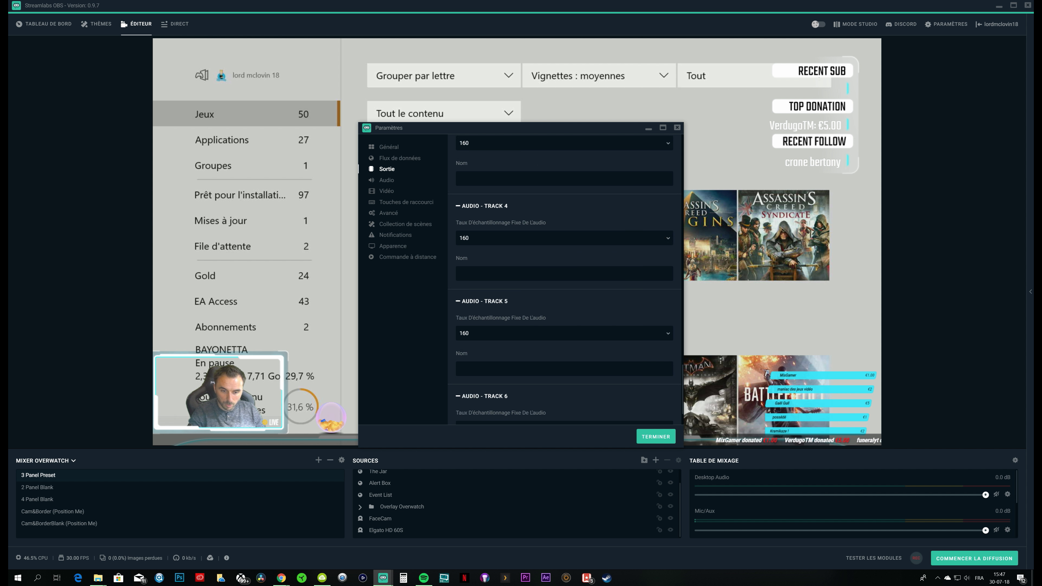
{"action": "scroll", "coordinate": [484, 324], "scroll_direction": "up", "scroll_amount": 3}
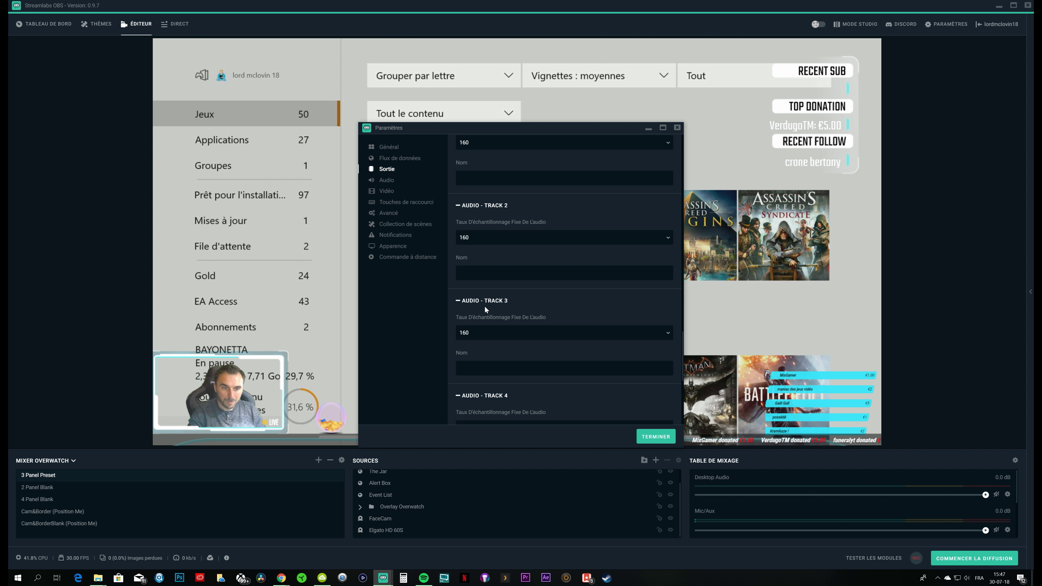
Step: Open the video settings and check the choices for the scaled output resolution and the common FPS value
{"action": "left_click", "coordinate": [393, 190]}
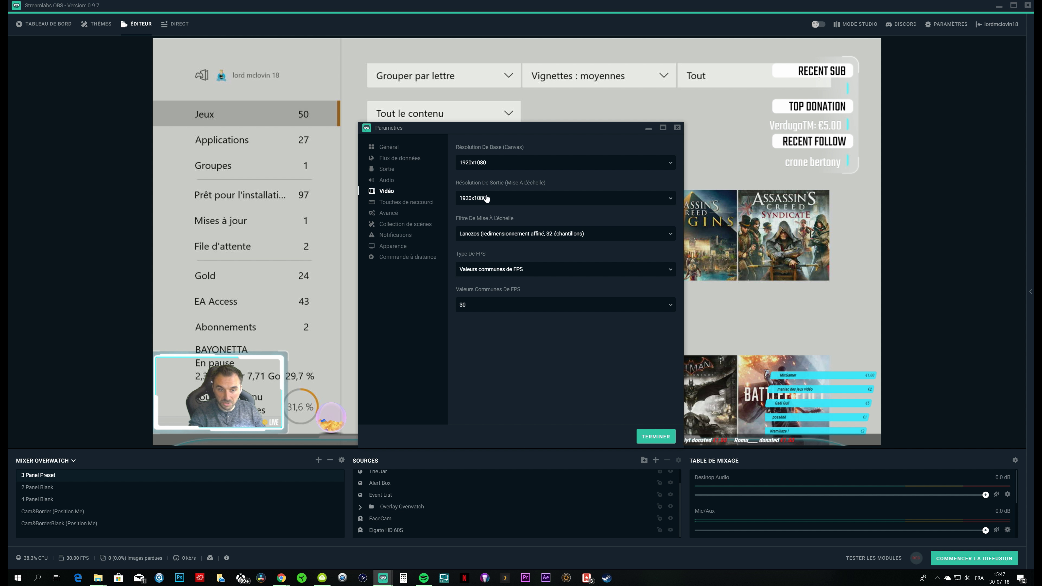
{"action": "left_click", "coordinate": [544, 197]}
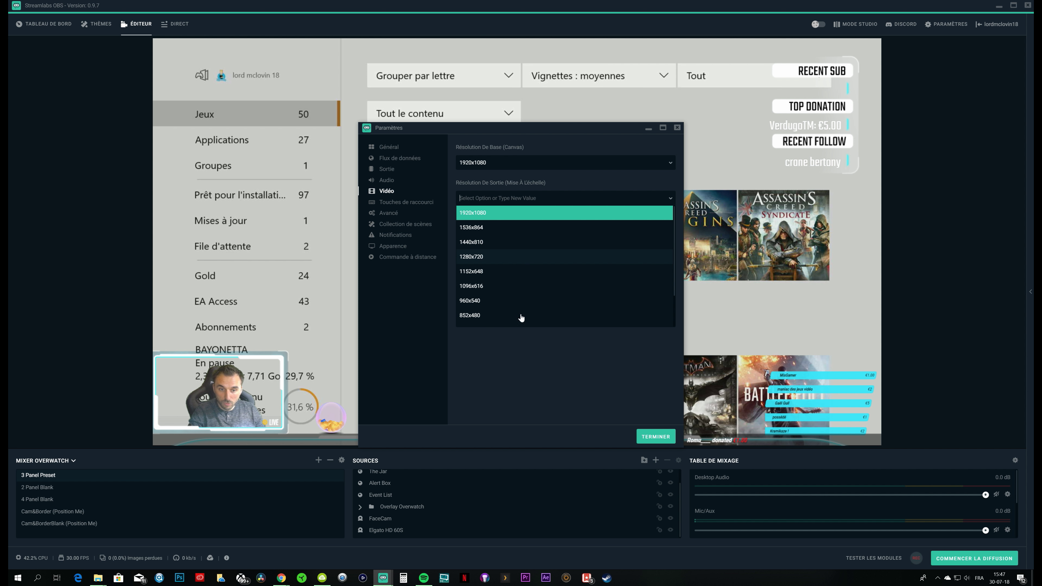
{"action": "left_click", "coordinate": [514, 364]}
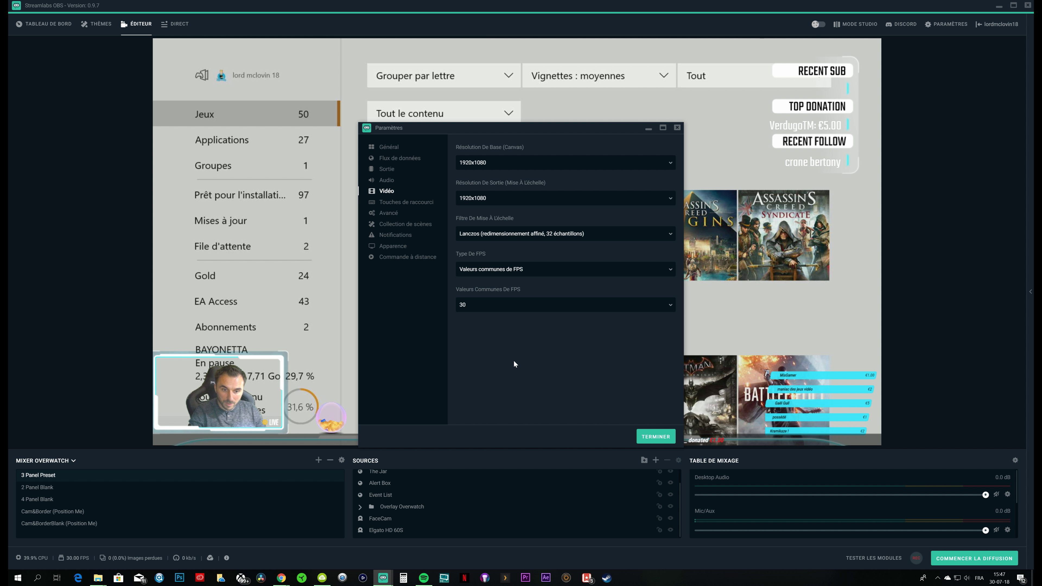
{"action": "left_click", "coordinate": [469, 307]}
{"action": "left_click", "coordinate": [427, 370]}
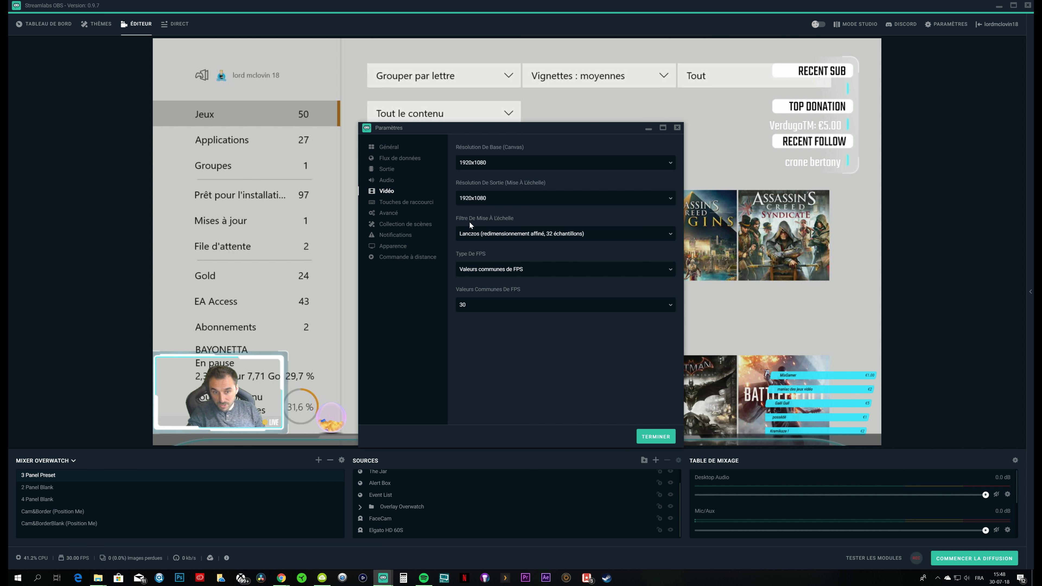
Step: Select Lanczos (redimensionnement affiné, 32 échantillons) as the scaling filter and finish the settings
{"action": "left_click", "coordinate": [480, 235]}
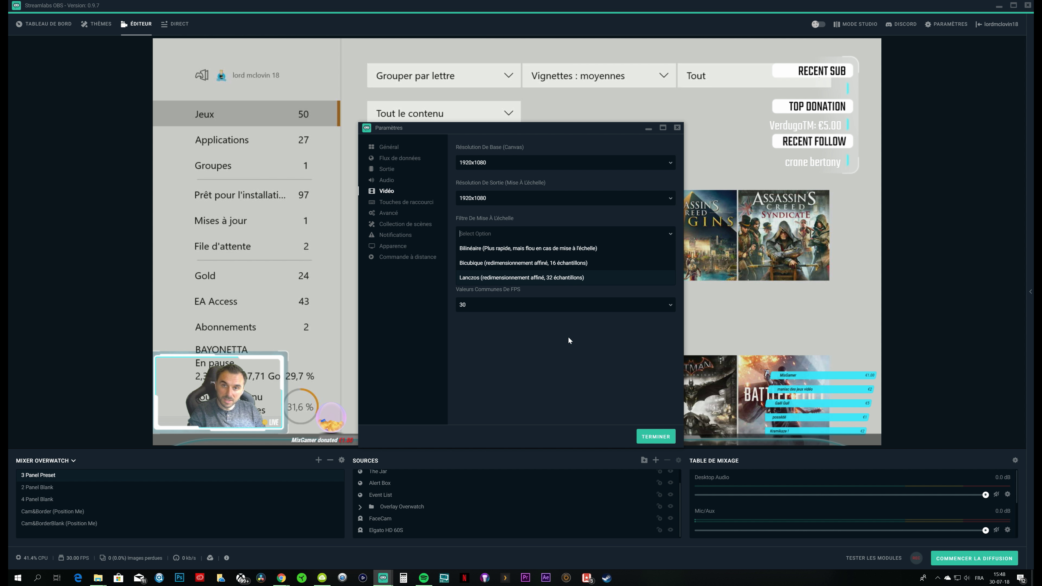
{"action": "key", "text": "Return"}
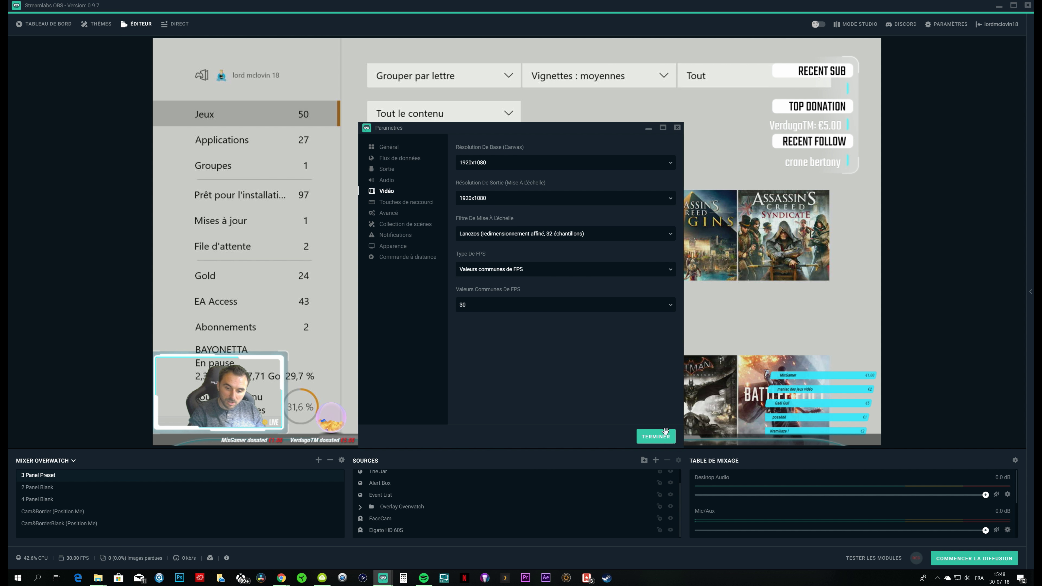
{"action": "left_click", "coordinate": [666, 437]}
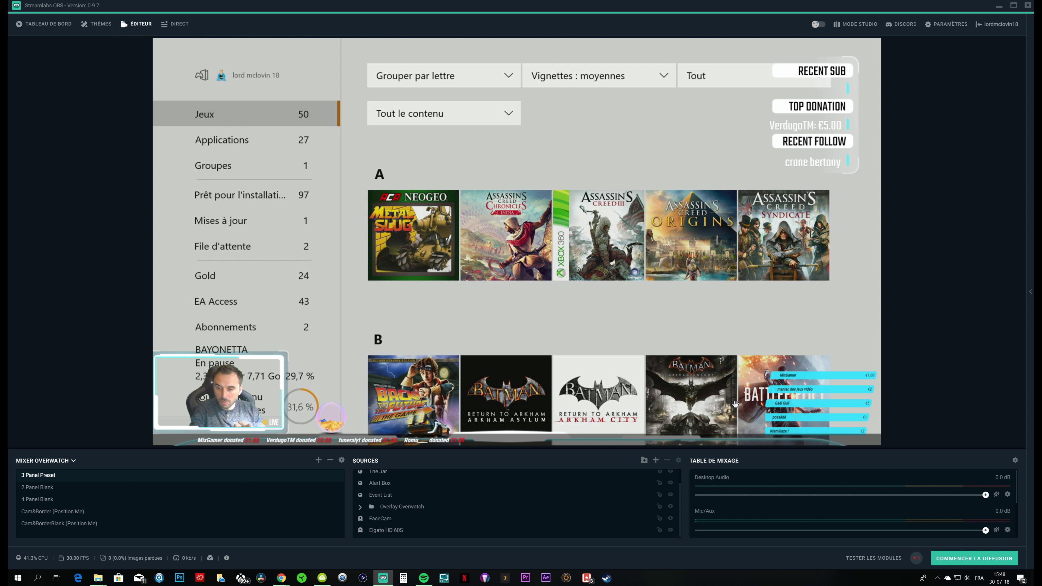